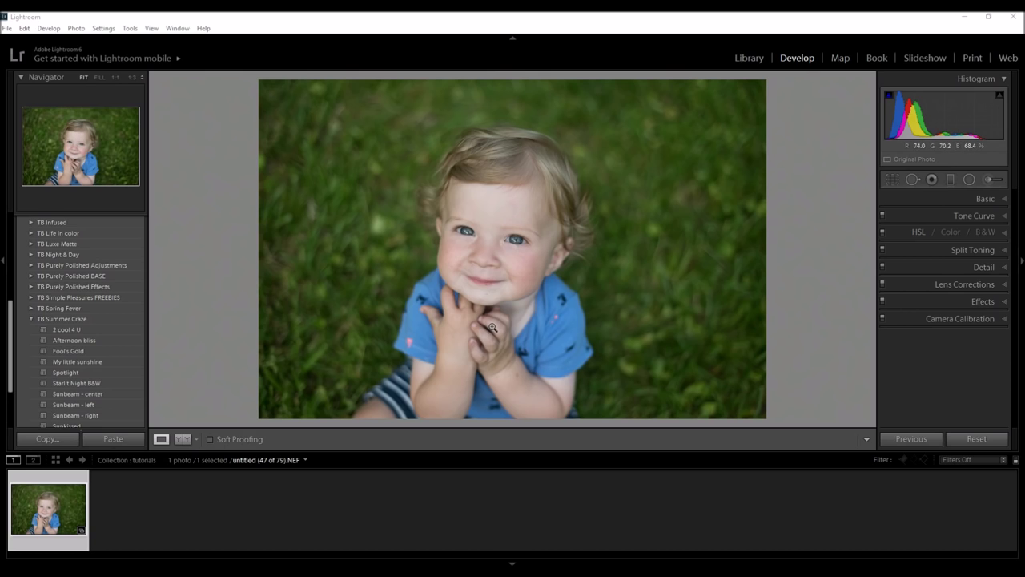
- Apply the Afternoon bliss preset from TB Summer Craze to the toddler photo
{"action": "left_click", "coordinate": [71, 341]}
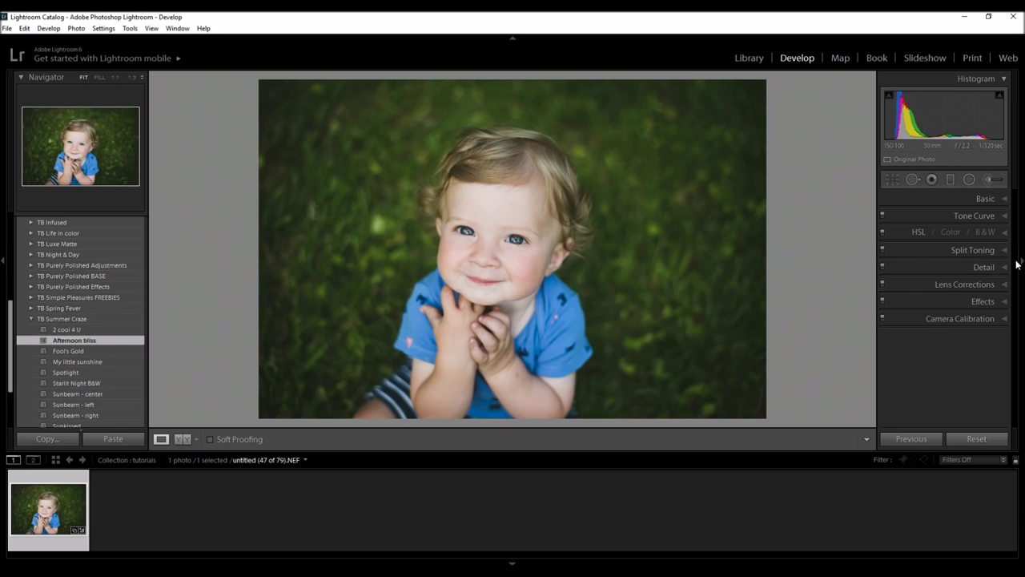
- Set sharpening in the Detail panel to Amount 98 and Masking 31
{"action": "left_click", "coordinate": [1005, 268]}
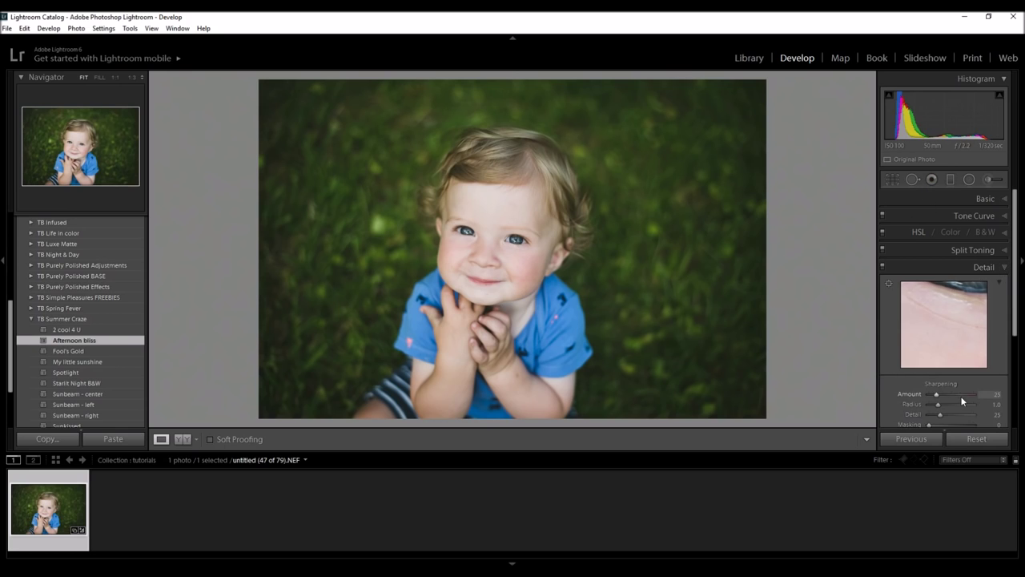
{"action": "left_click", "coordinate": [959, 399]}
{"action": "left_click_drag", "start_coordinate": [930, 425], "coordinate": [938, 430]}
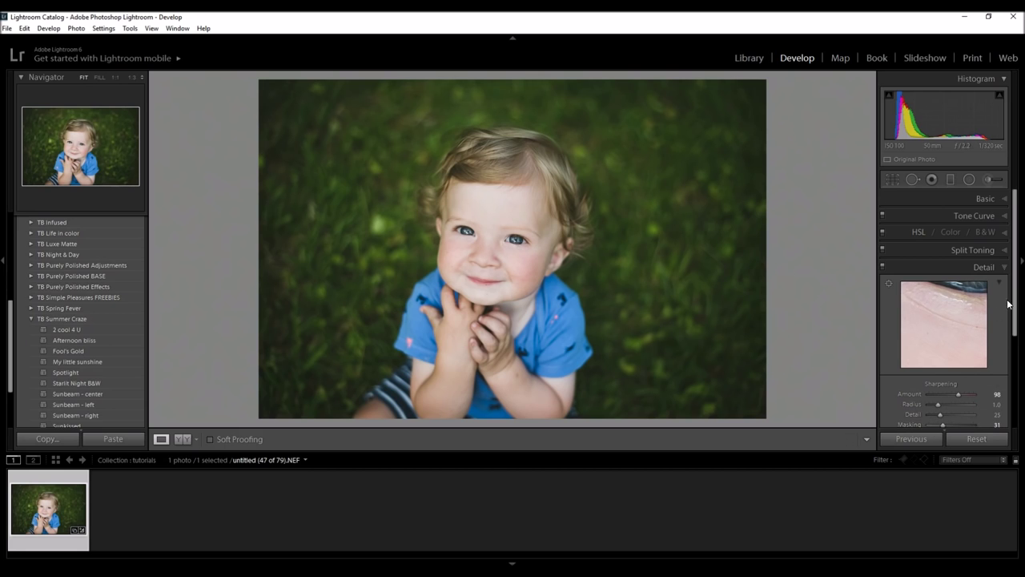
{"action": "left_click", "coordinate": [1006, 268]}
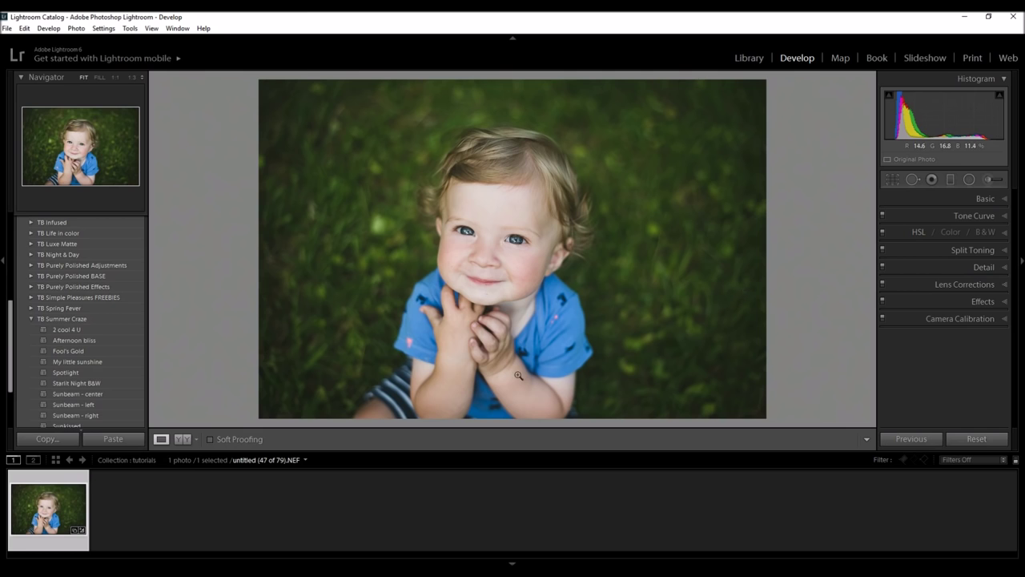
- Compare the portrait before and after side by side, return to Loupe view, and choose the Radial Filter
{"action": "left_click", "coordinate": [169, 439]}
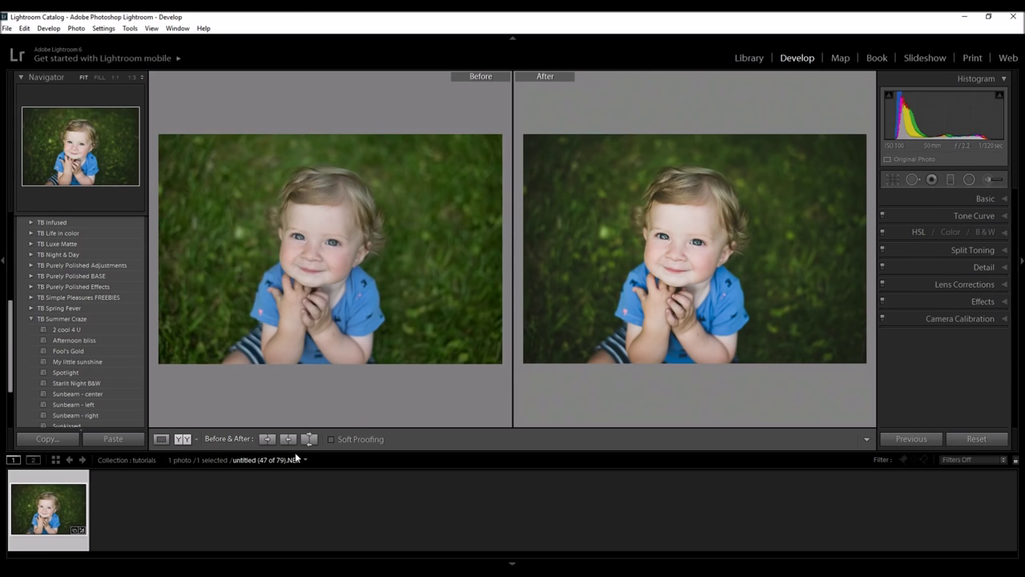
{"action": "left_click", "coordinate": [168, 440]}
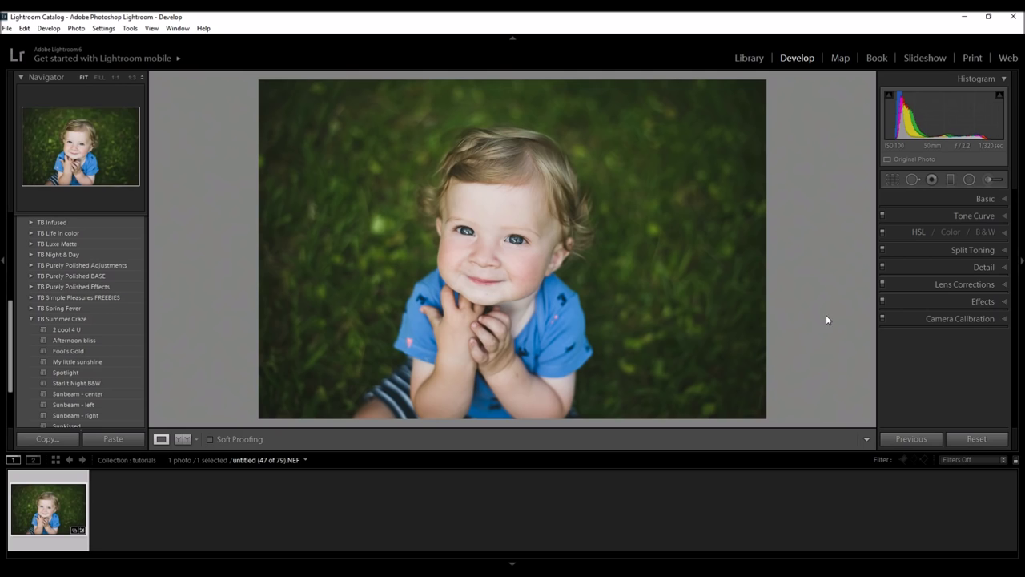
{"action": "left_click", "coordinate": [970, 181]}
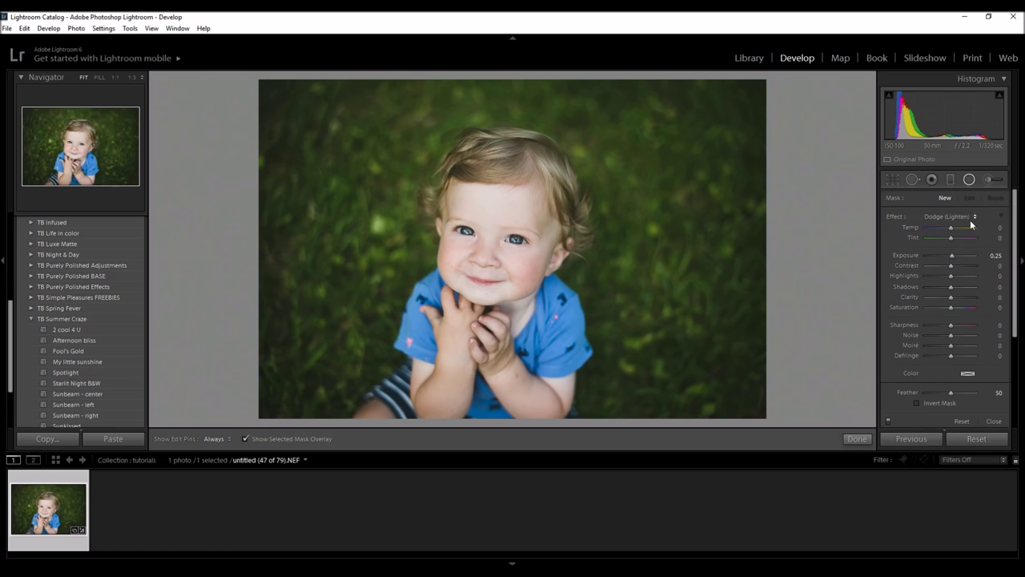
{"action": "mouse_move", "coordinate": [1014, 215]}
{"action": "left_mouse_down"}
{"action": "mouse_move", "coordinate": [1017, 254]}
{"action": "mouse_move", "coordinate": [1015, 221]}
{"action": "left_mouse_up"}
{"action": "left_click", "coordinate": [1001, 218]}
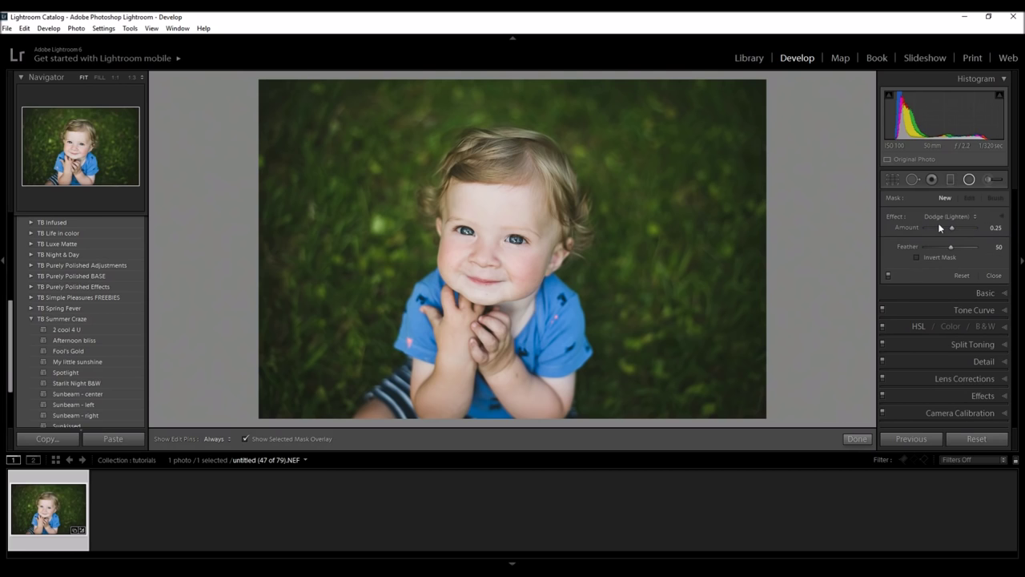
{"action": "left_click", "coordinate": [1001, 218]}
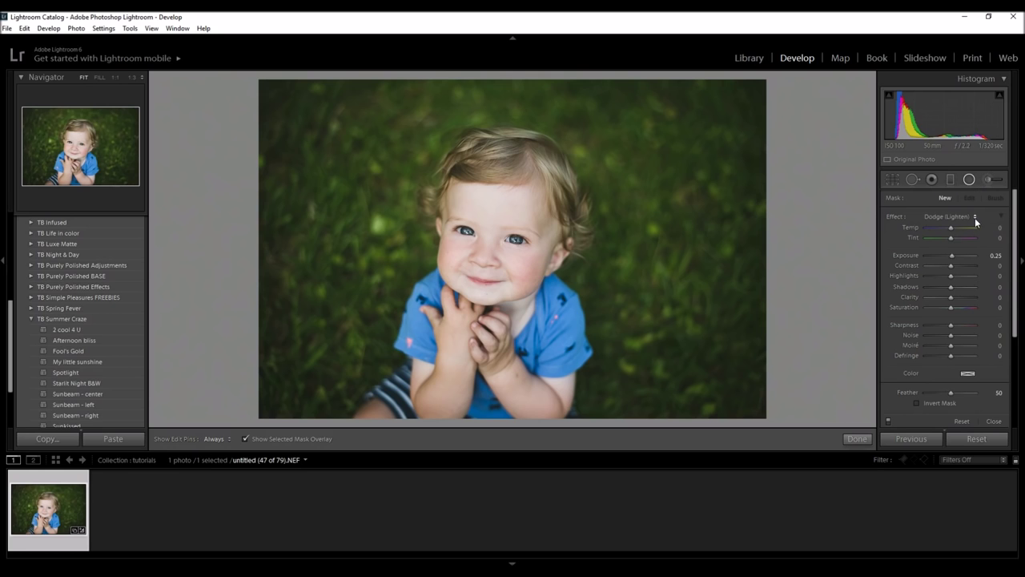
{"action": "left_click", "coordinate": [975, 217]}
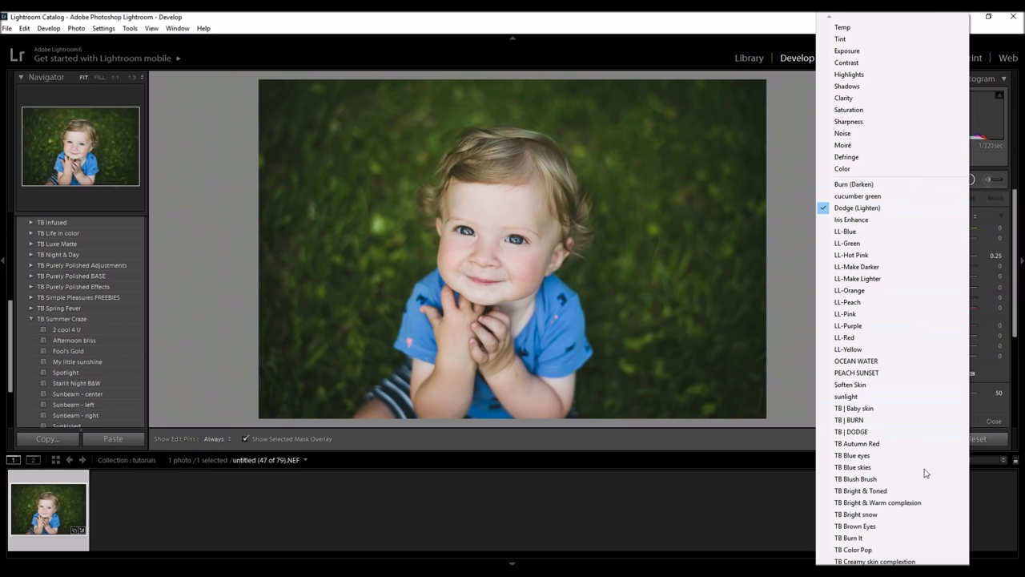
{"action": "scroll", "coordinate": [927, 480], "scroll_direction": "down", "scroll_amount": 3}
{"action": "scroll", "coordinate": [893, 321], "scroll_direction": "down", "scroll_amount": 5}
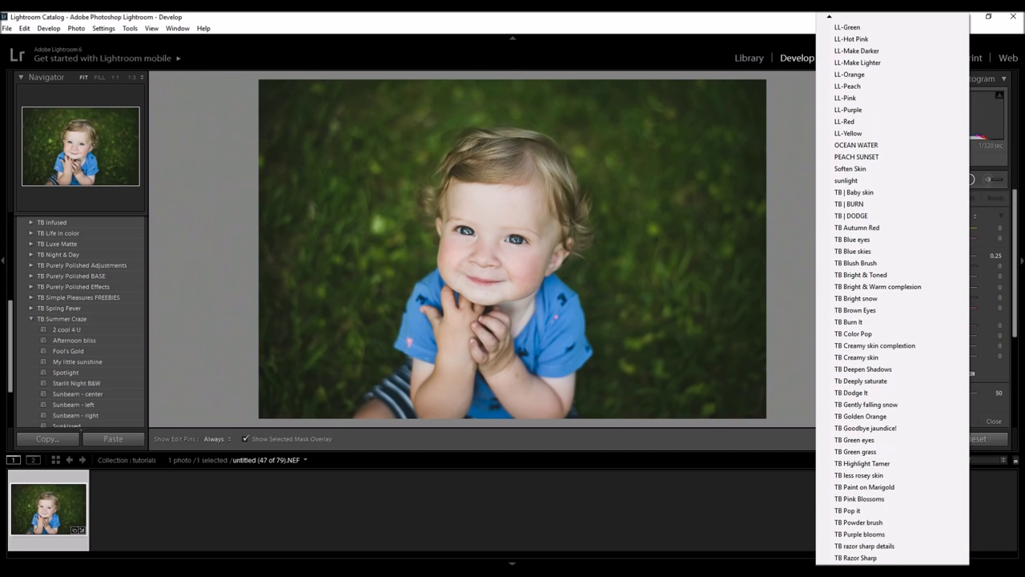
{"action": "scroll", "coordinate": [893, 553], "scroll_direction": "down", "scroll_amount": 2}
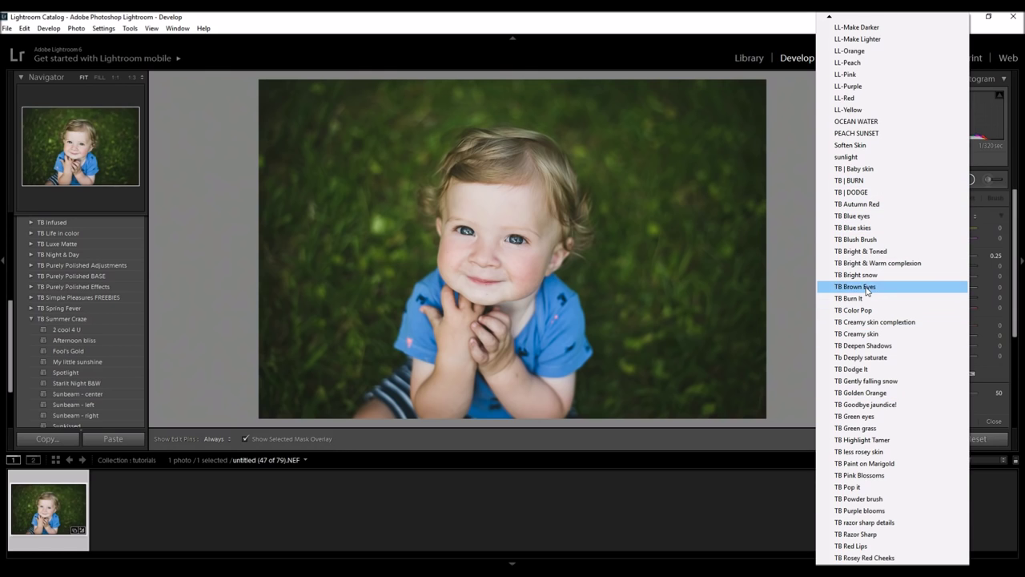
{"action": "left_click", "coordinate": [860, 228]}
{"action": "left_click_drag", "start_coordinate": [954, 255], "coordinate": [947, 257]}
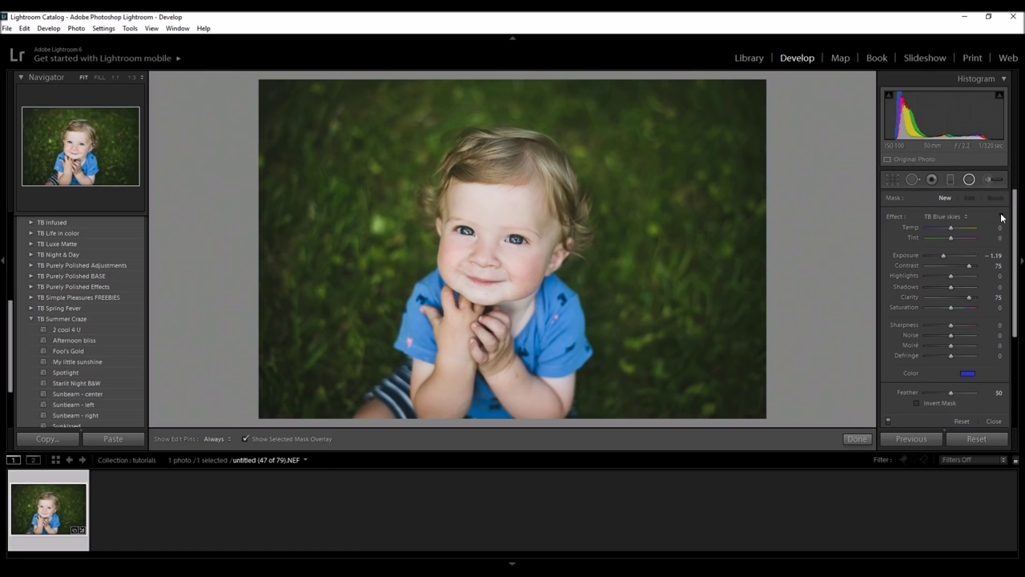
{"action": "left_click", "coordinate": [967, 218]}
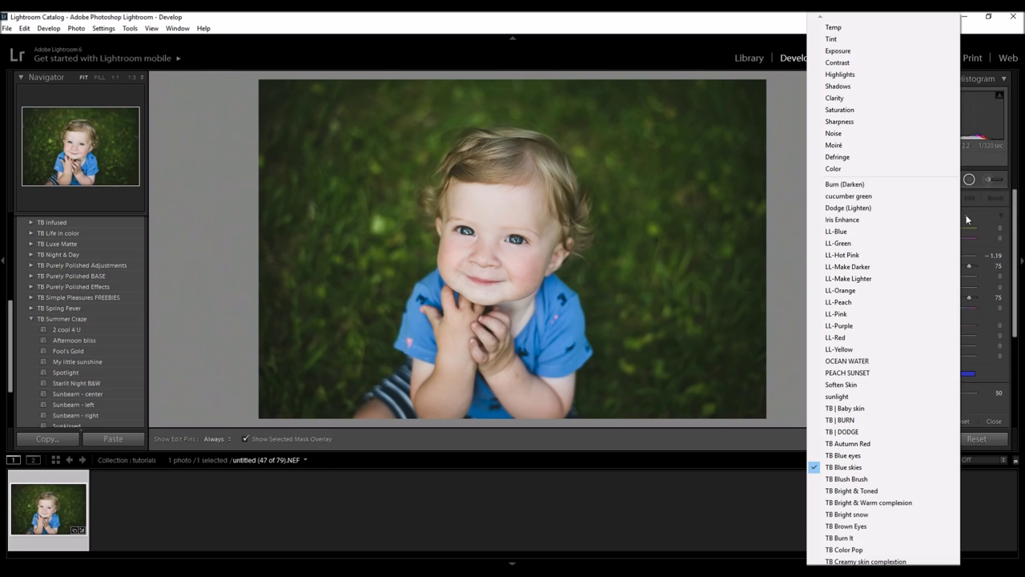
{"action": "left_click", "coordinate": [878, 210]}
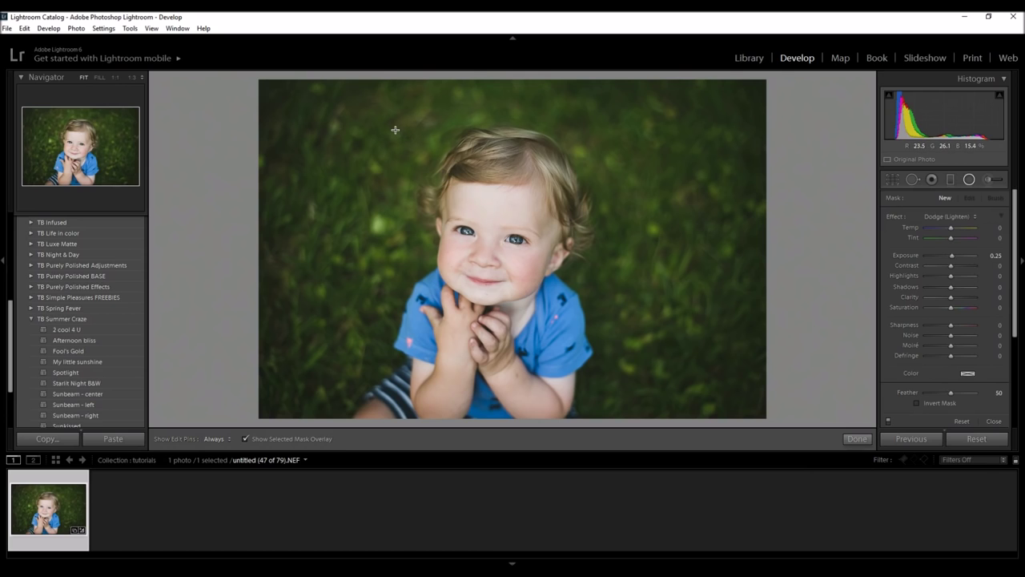
{"action": "left_click_drag", "start_coordinate": [395, 130], "coordinate": [542, 282]}
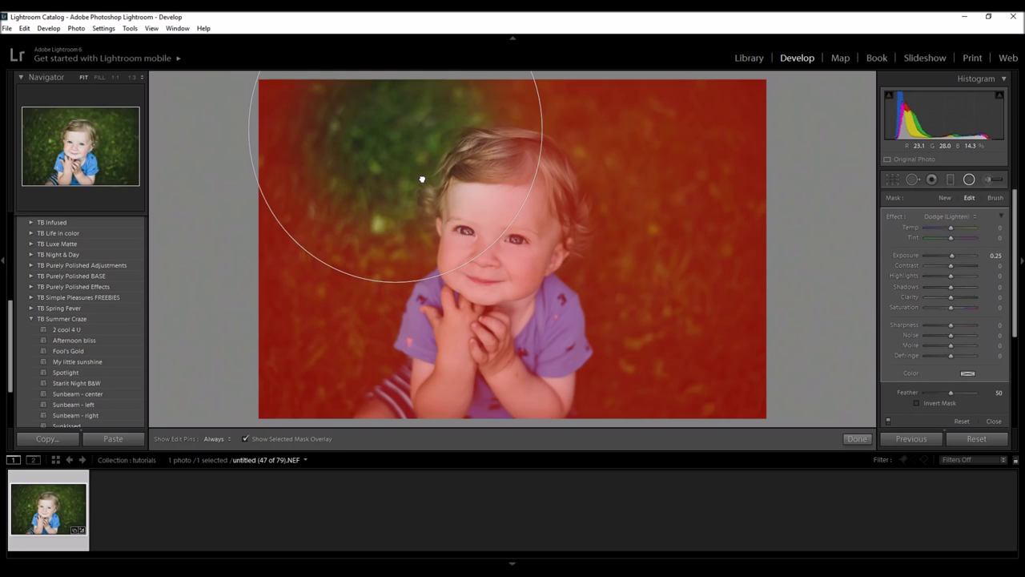
- Centre the radial filter ellipse on the child's face and turn off the mask overlay
{"action": "left_click_drag", "start_coordinate": [422, 179], "coordinate": [517, 285]}
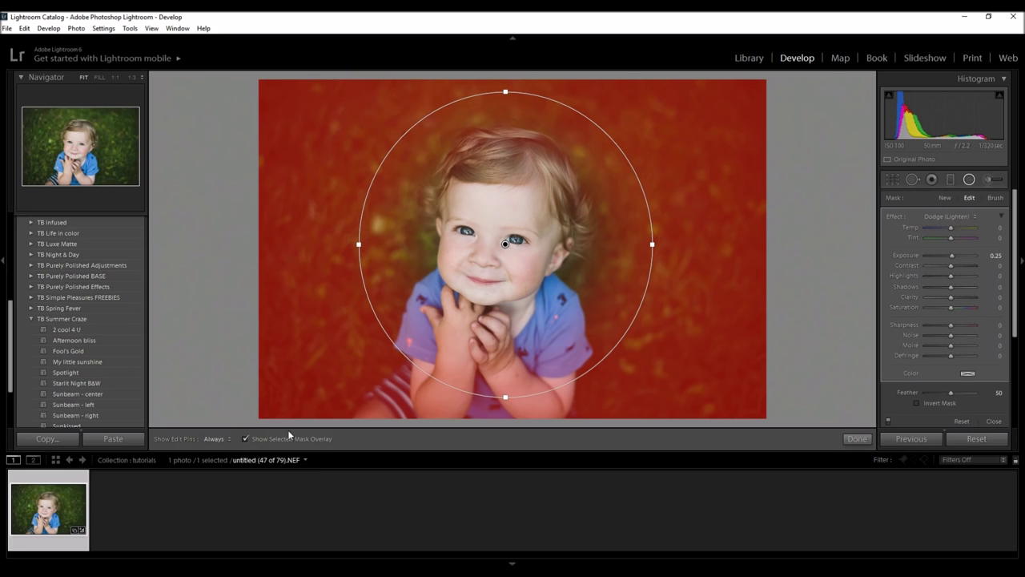
{"action": "left_click", "coordinate": [245, 439]}
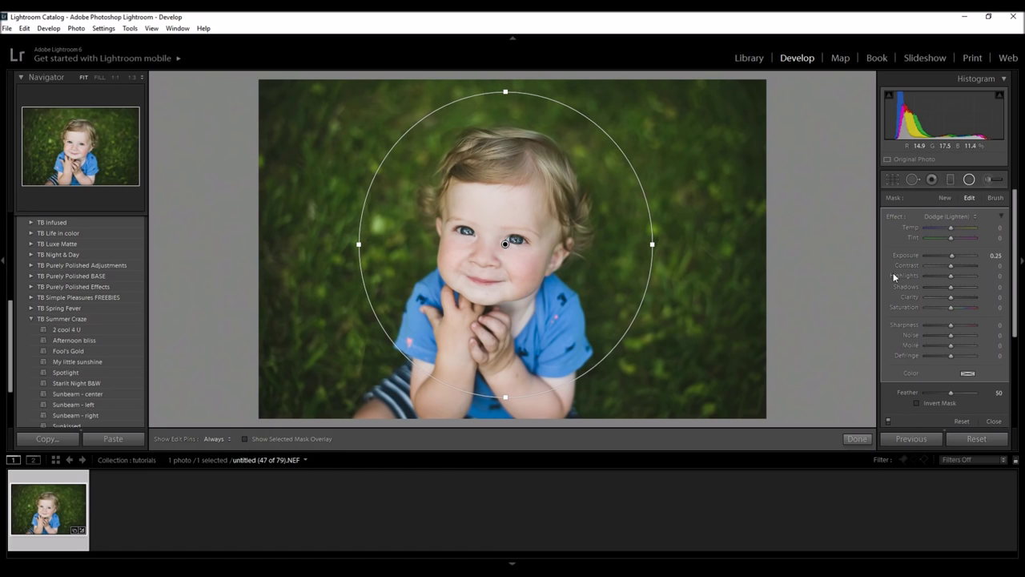
- Invert the radial mask and settle the filter exposure at 0.22
{"action": "left_click_drag", "start_coordinate": [953, 254], "coordinate": [957, 253]}
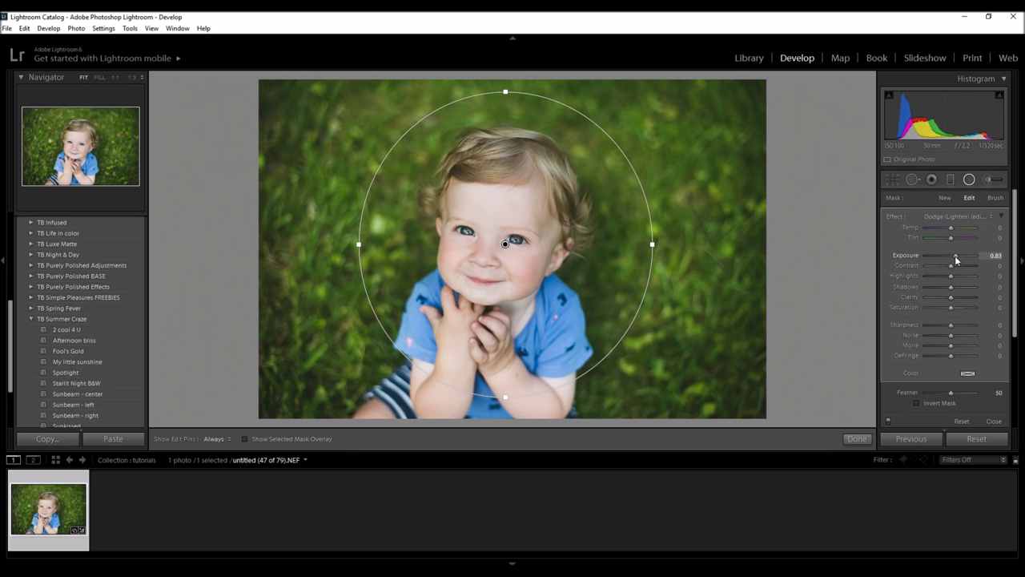
{"action": "left_click_drag", "start_coordinate": [955, 256], "coordinate": [947, 254]}
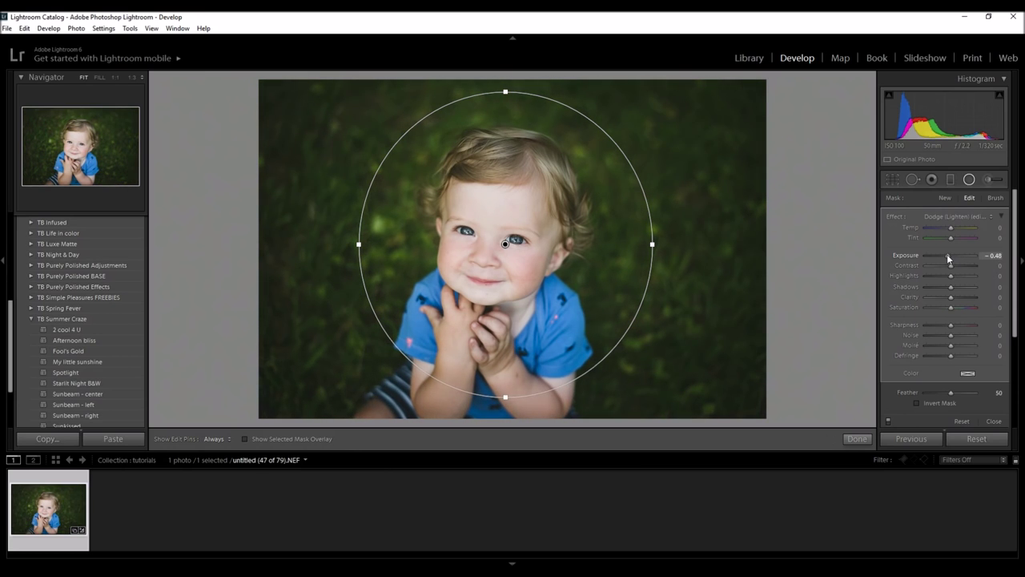
{"action": "left_click_drag", "start_coordinate": [948, 256], "coordinate": [955, 257]}
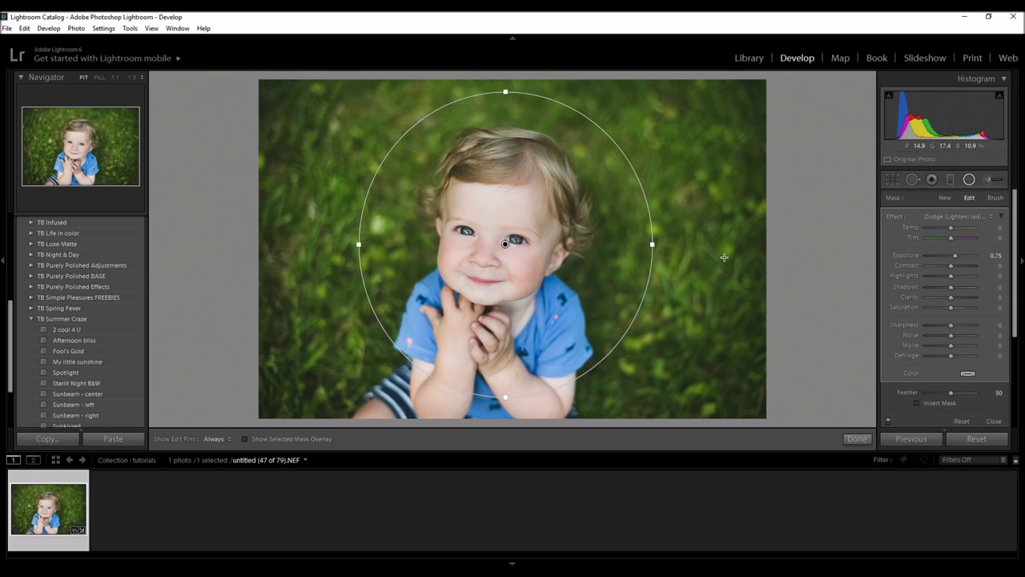
{"action": "left_click", "coordinate": [917, 403]}
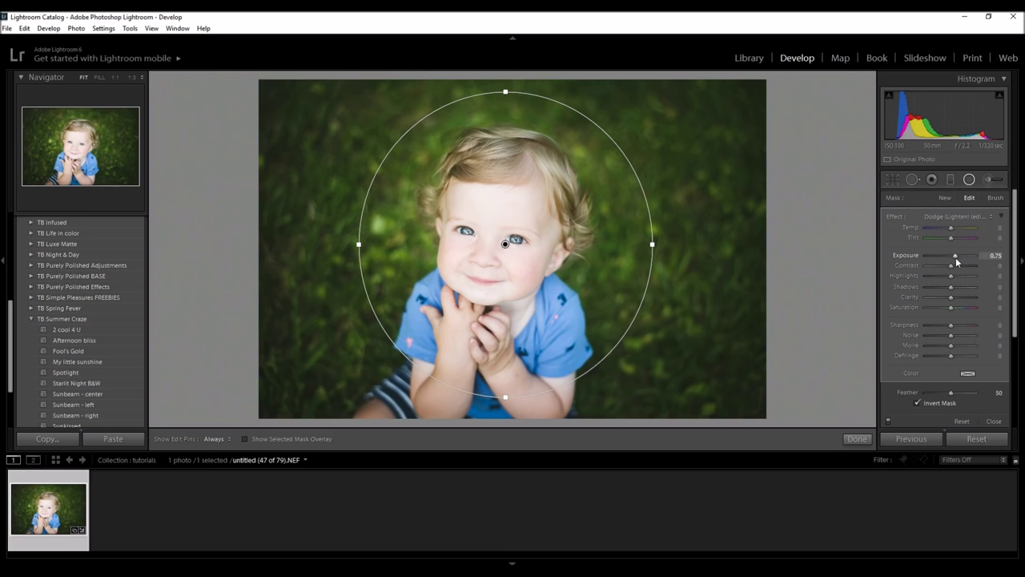
{"action": "left_click_drag", "start_coordinate": [955, 257], "coordinate": [953, 257]}
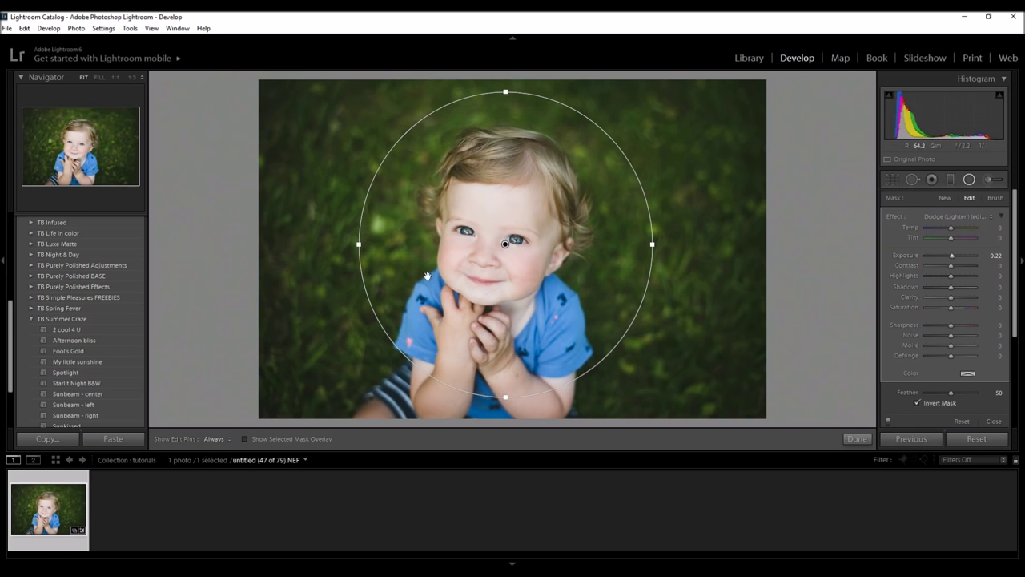
- Stretch and reposition the oval so it fits around the child's head and face
{"action": "left_click_drag", "start_coordinate": [505, 396], "coordinate": [505, 415]}
{"action": "left_click_drag", "start_coordinate": [528, 277], "coordinate": [527, 278]}
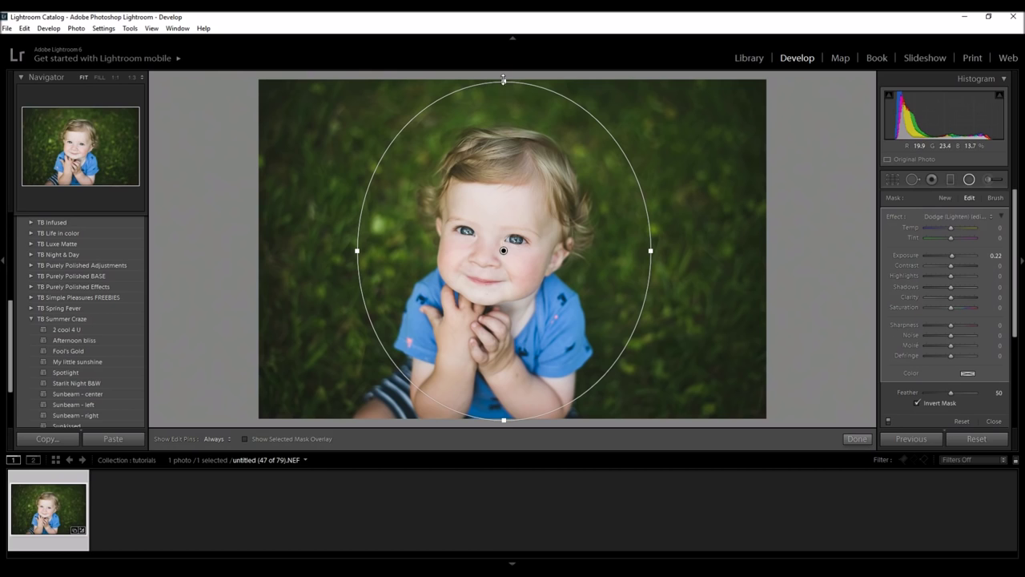
{"action": "left_click_drag", "start_coordinate": [503, 80], "coordinate": [503, 91]}
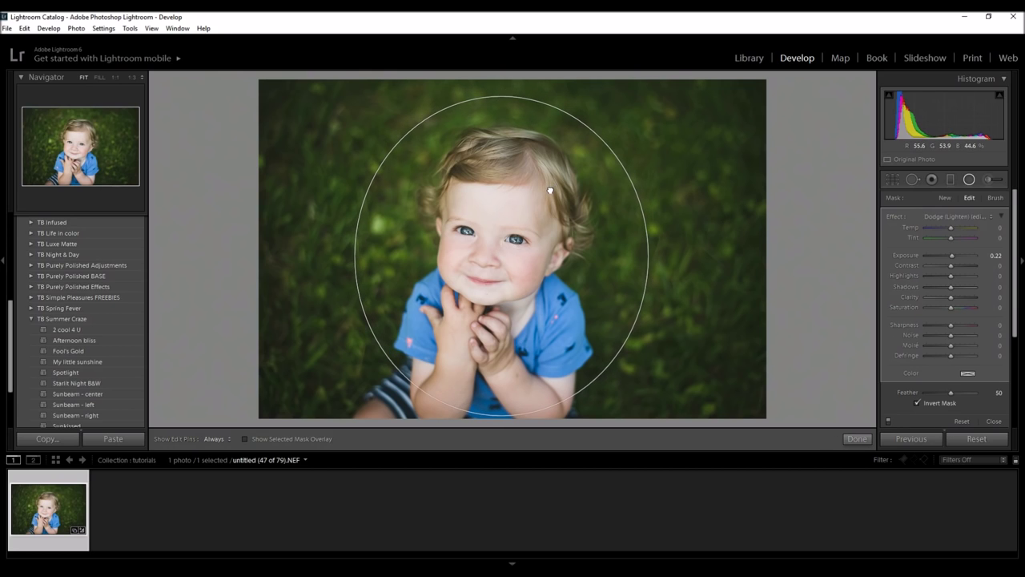
{"action": "left_click_drag", "start_coordinate": [551, 190], "coordinate": [550, 190]}
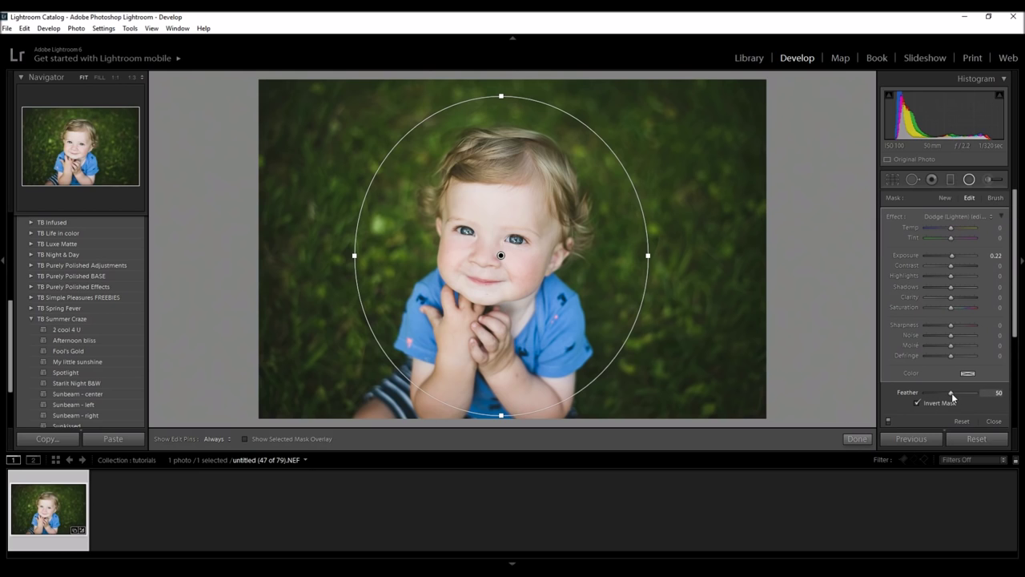
- Set the radial filter's Feather to 70 and Exposure to 0.31
{"action": "left_click", "coordinate": [246, 439]}
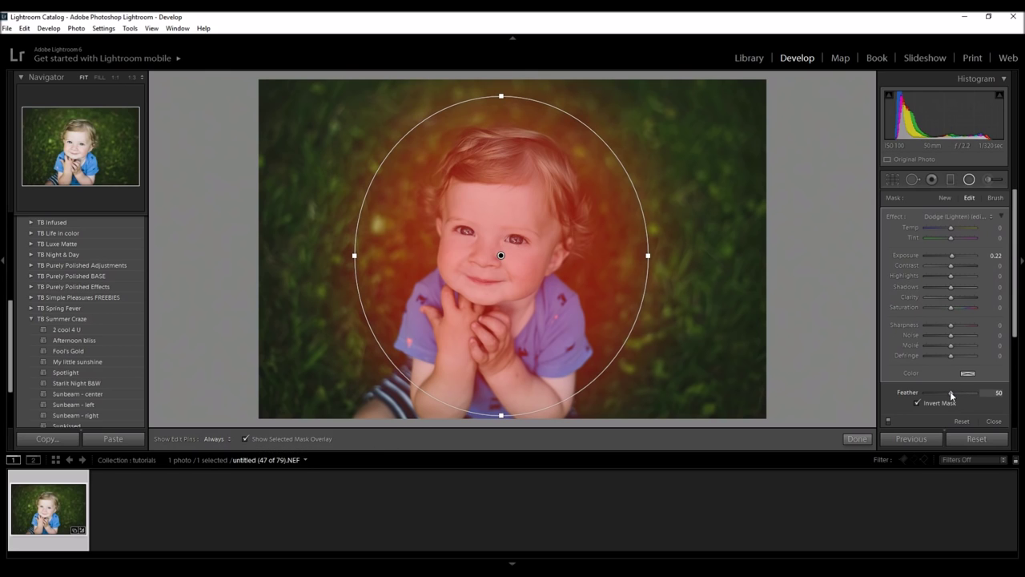
{"action": "left_click_drag", "start_coordinate": [952, 396], "coordinate": [910, 394]}
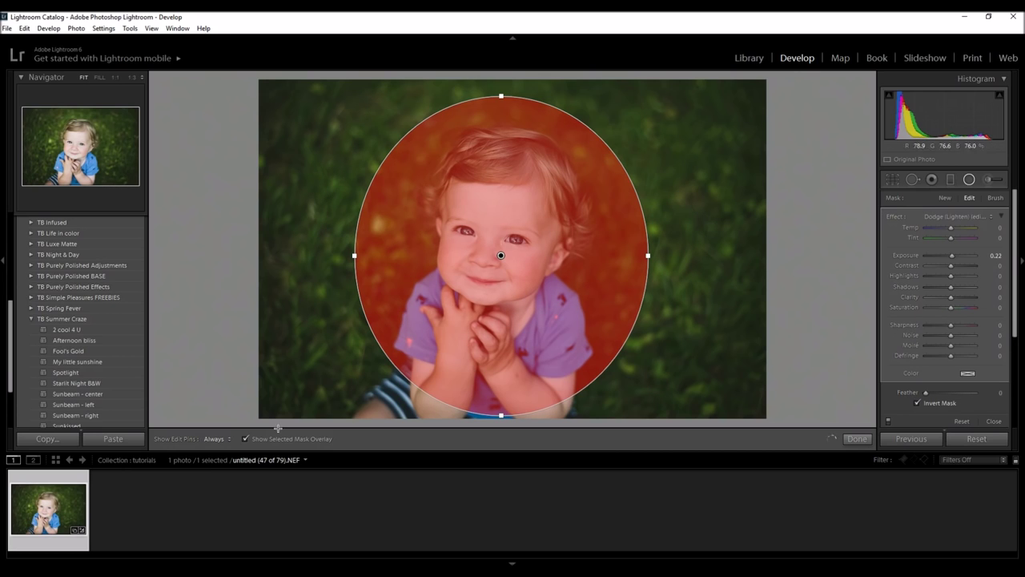
{"action": "left_click", "coordinate": [245, 439]}
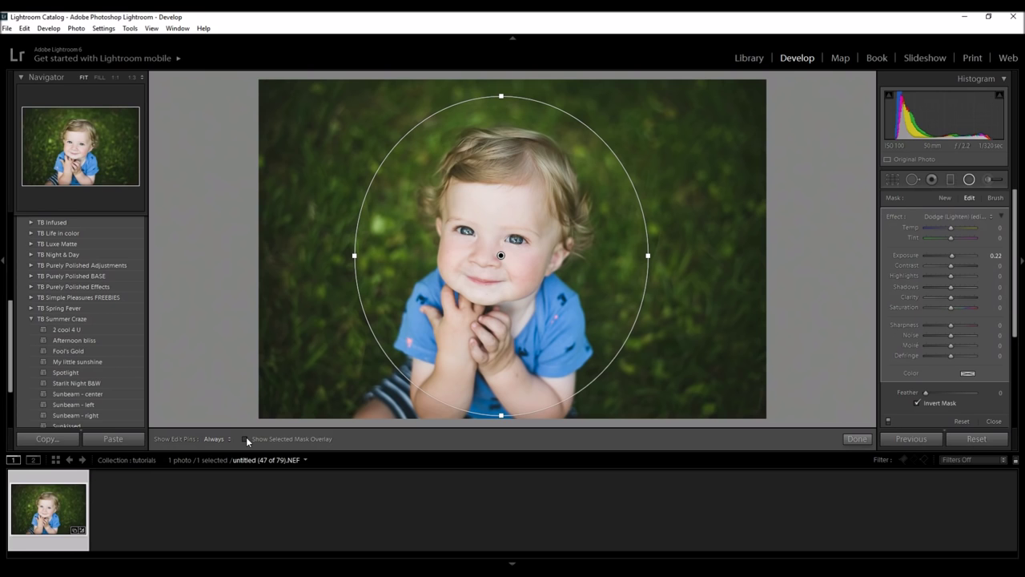
{"action": "left_click_drag", "start_coordinate": [957, 256], "coordinate": [952, 255]}
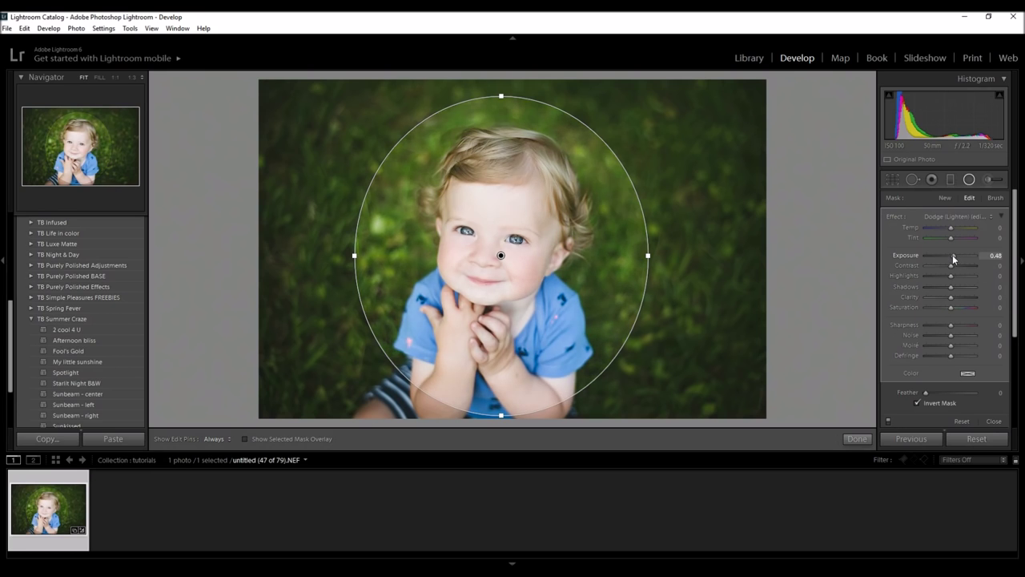
{"action": "left_click_drag", "start_coordinate": [926, 392], "coordinate": [951, 398]}
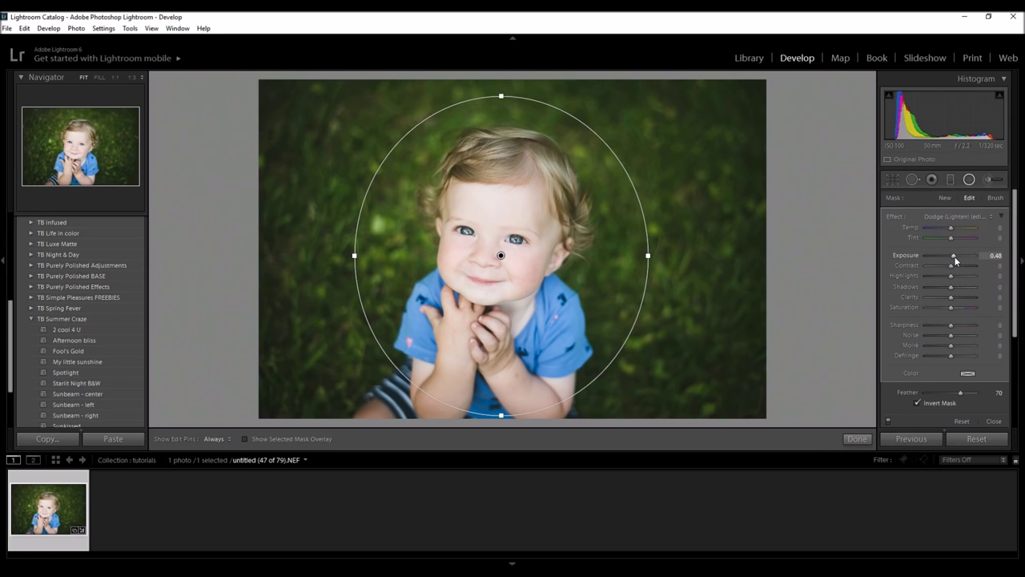
{"action": "left_click_drag", "start_coordinate": [955, 259], "coordinate": [953, 259]}
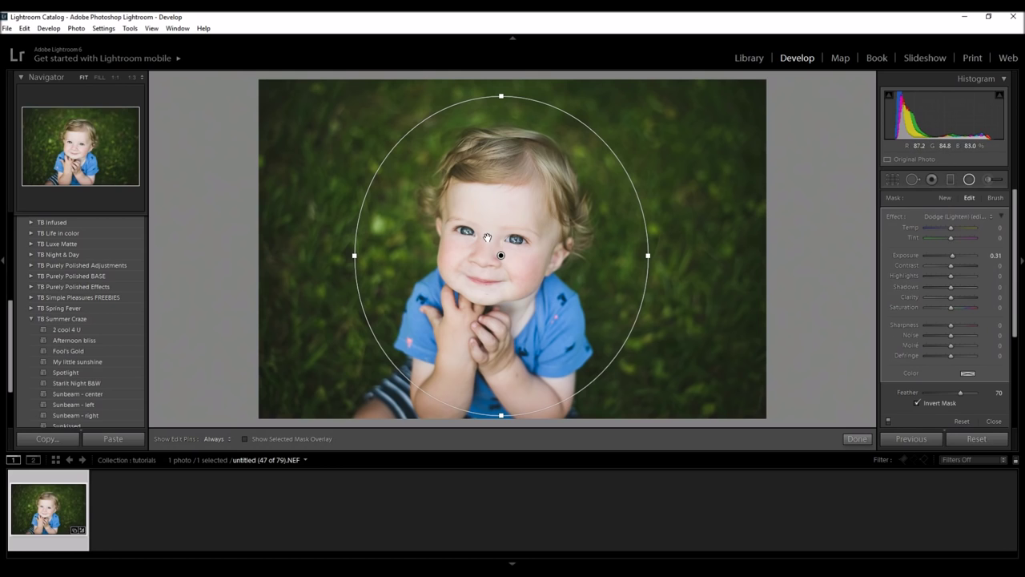
- Erase the child's eyes from the filter mask with a 2.0 eraser brush, then show the mask overlay
{"action": "left_click", "coordinate": [1000, 199]}
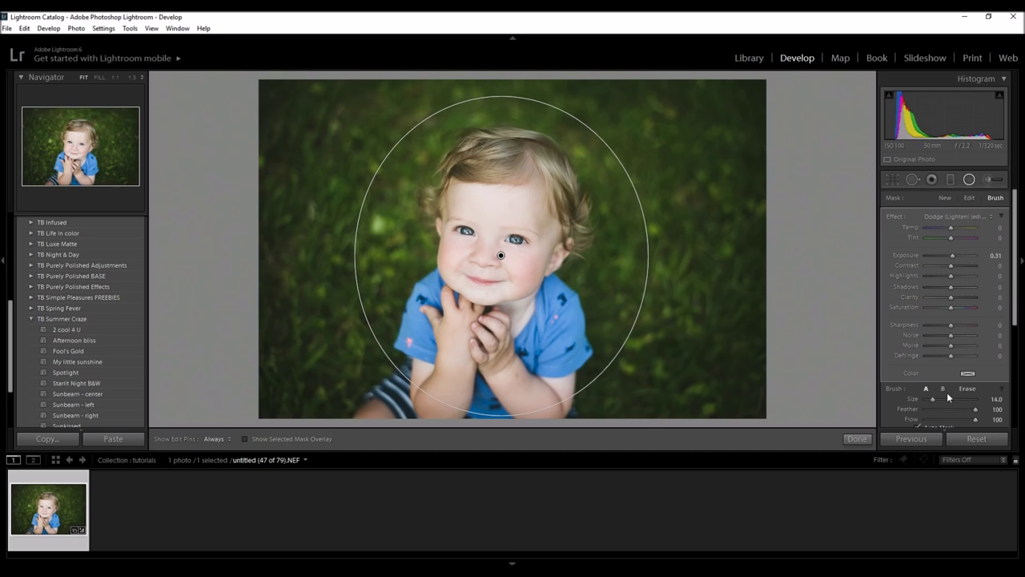
{"action": "scroll", "coordinate": [962, 385], "scroll_direction": "down", "scroll_amount": 1}
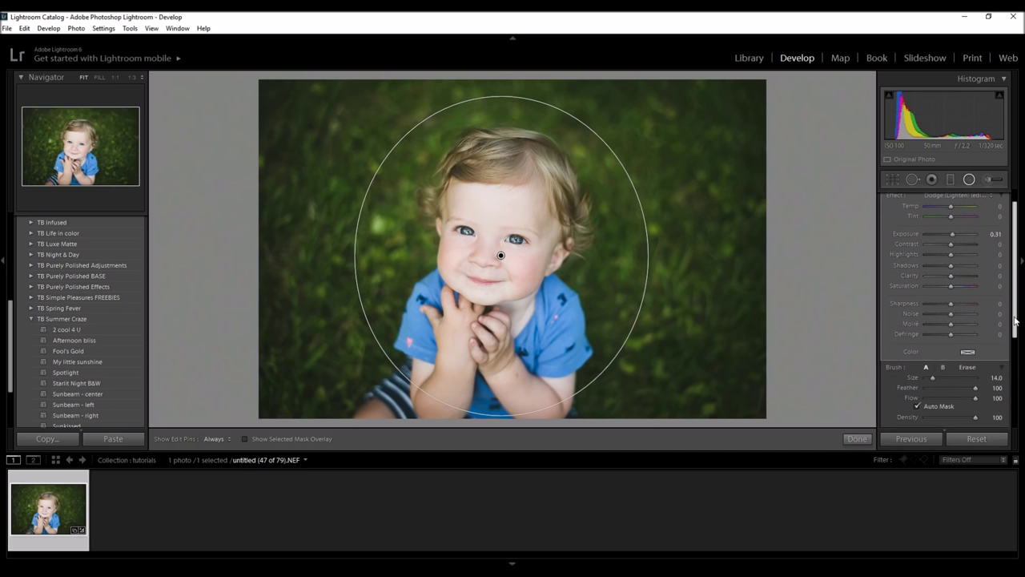
{"action": "left_click", "coordinate": [969, 367]}
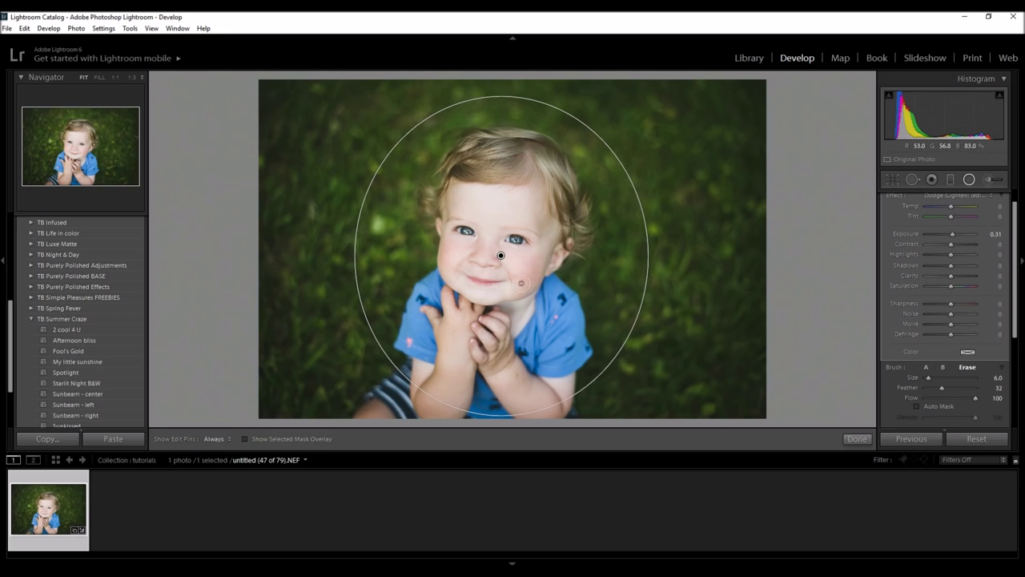
{"action": "scroll", "coordinate": [512, 239], "scroll_direction": "down", "scroll_amount": 4}
{"action": "key", "text": "h"}
{"action": "key", "text": "h"}
{"action": "key", "text": "h"}
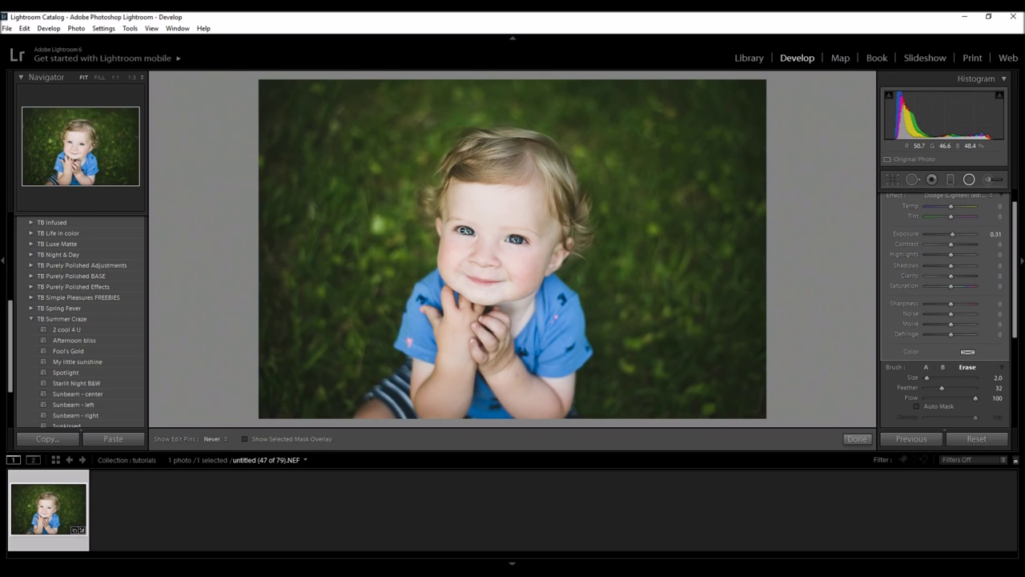
{"action": "key", "text": "h"}
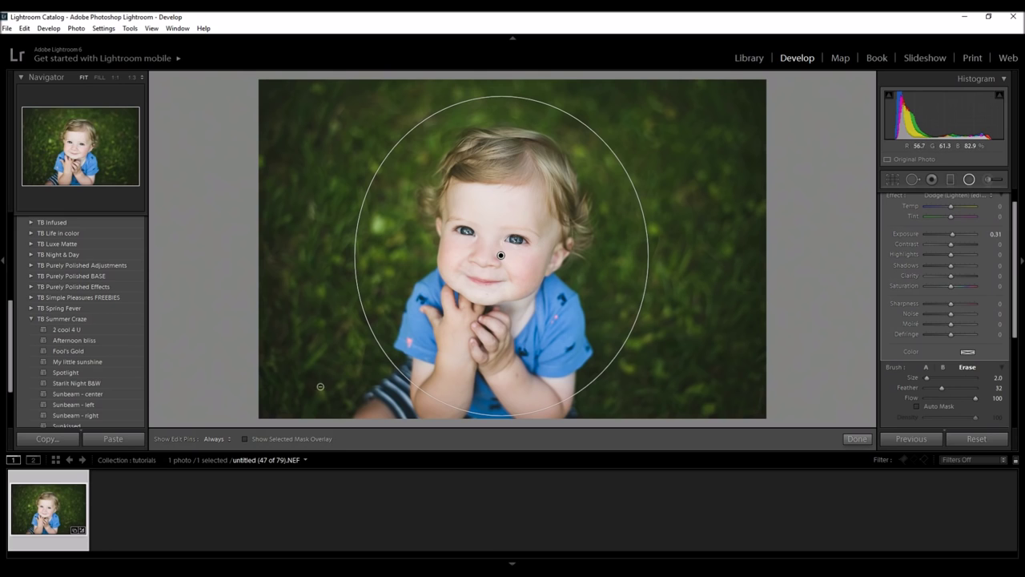
{"action": "left_click", "coordinate": [244, 438]}
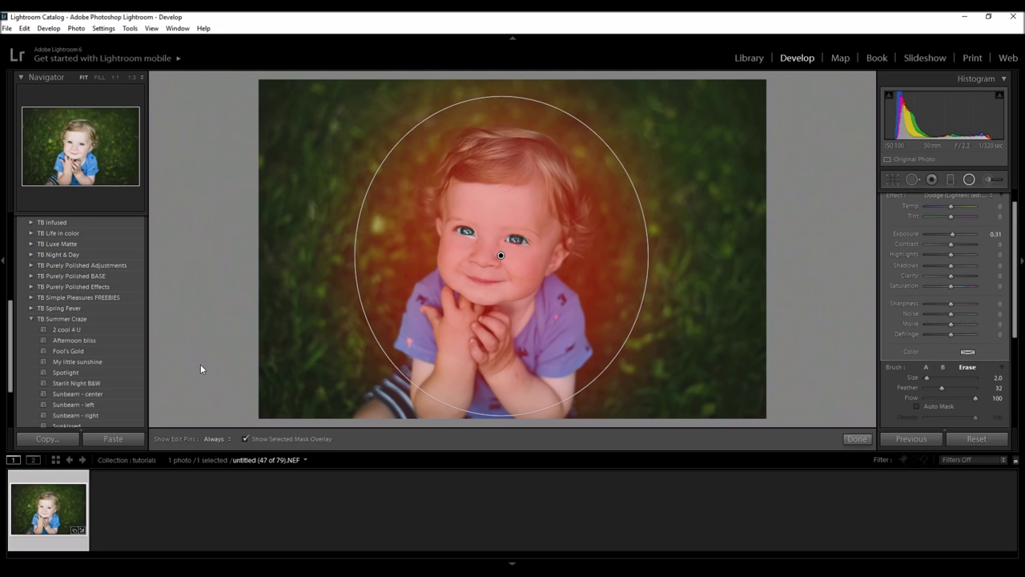
- Undo the eye erase, return to editing the oval filter, and hide the mask overlay
{"action": "key", "text": "ctrl+z"}
{"action": "scroll", "coordinate": [1014, 280], "scroll_direction": "up", "scroll_amount": 1}
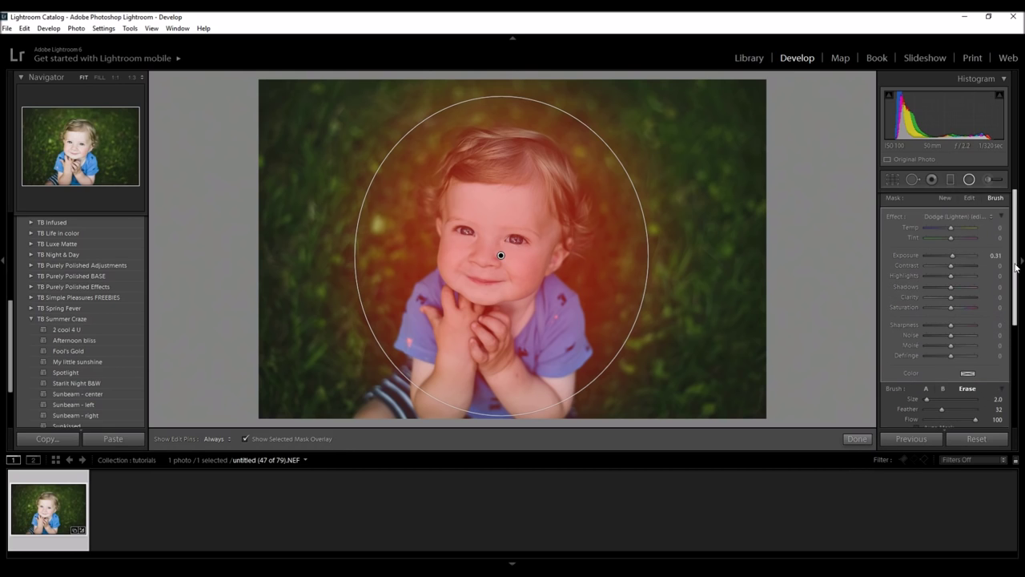
{"action": "left_click", "coordinate": [970, 199]}
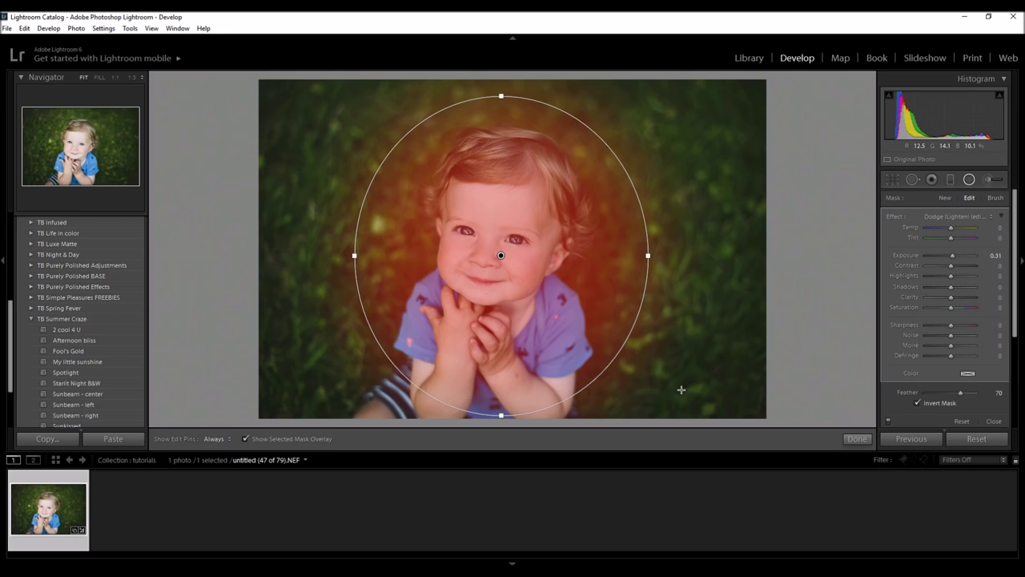
{"action": "left_click", "coordinate": [243, 440]}
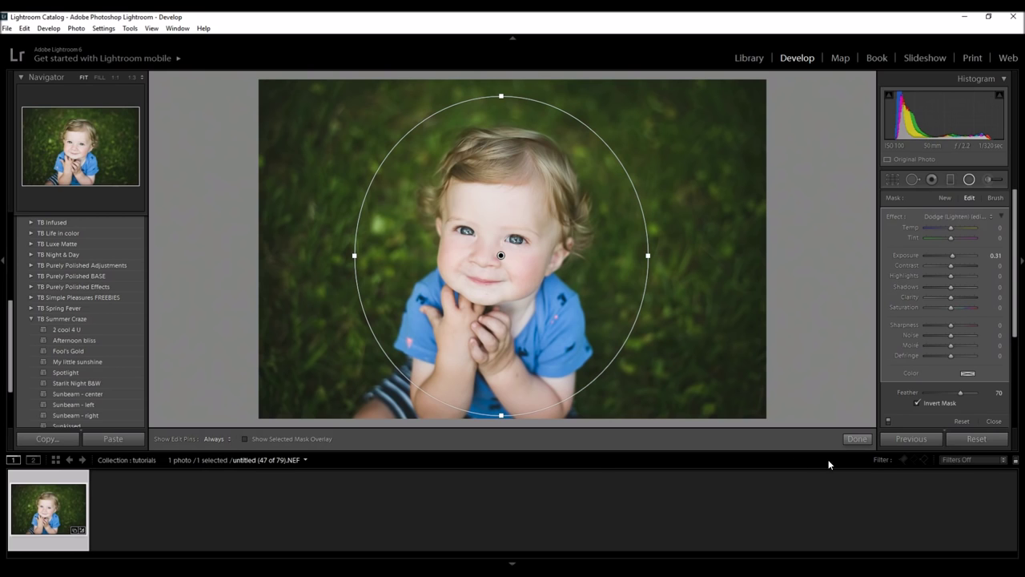
- Close the radial filter, view the portrait before and after side by side, then return to Loupe view
{"action": "left_click", "coordinate": [856, 439]}
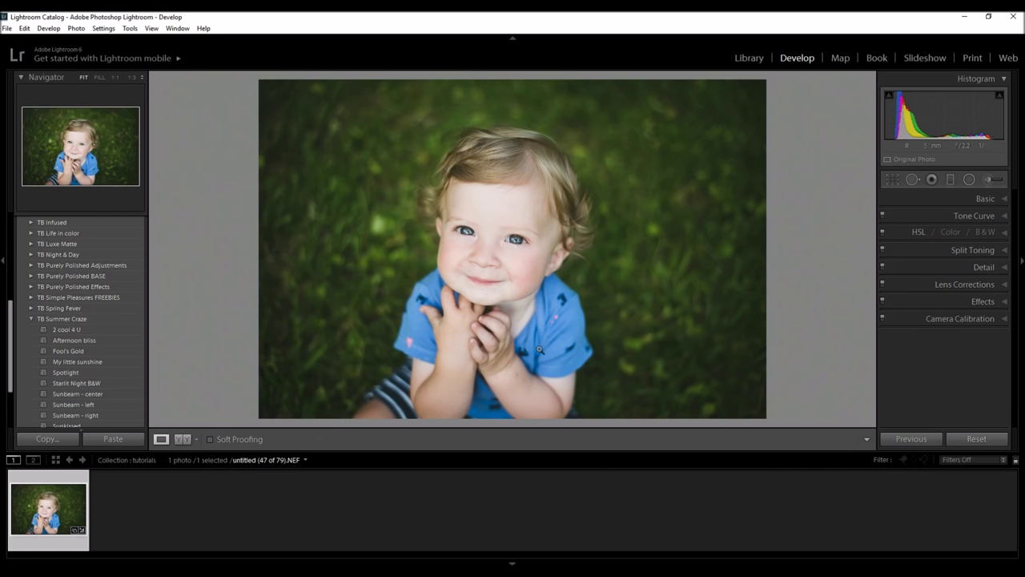
{"action": "left_click", "coordinate": [181, 440]}
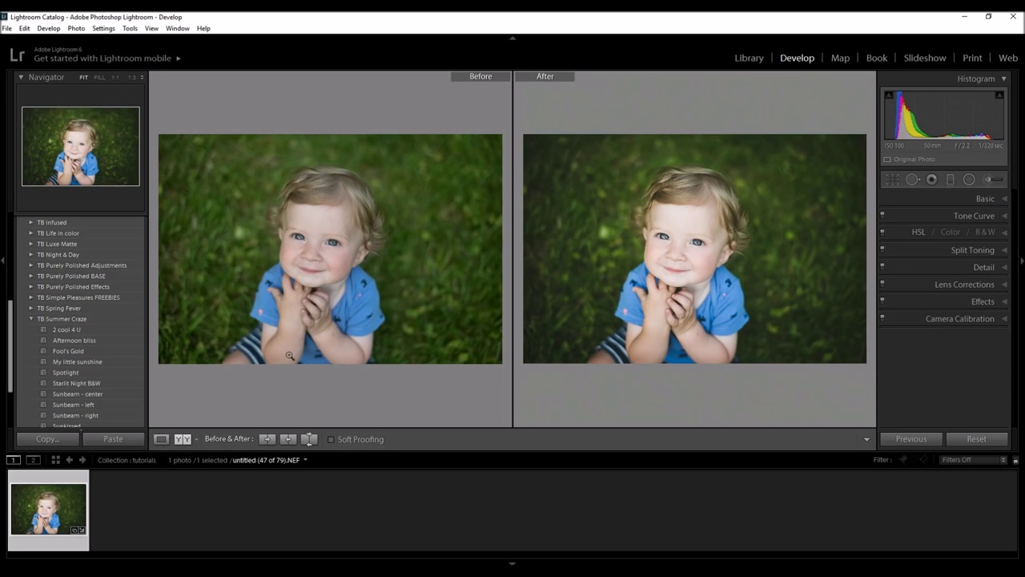
{"action": "left_click", "coordinate": [161, 439]}
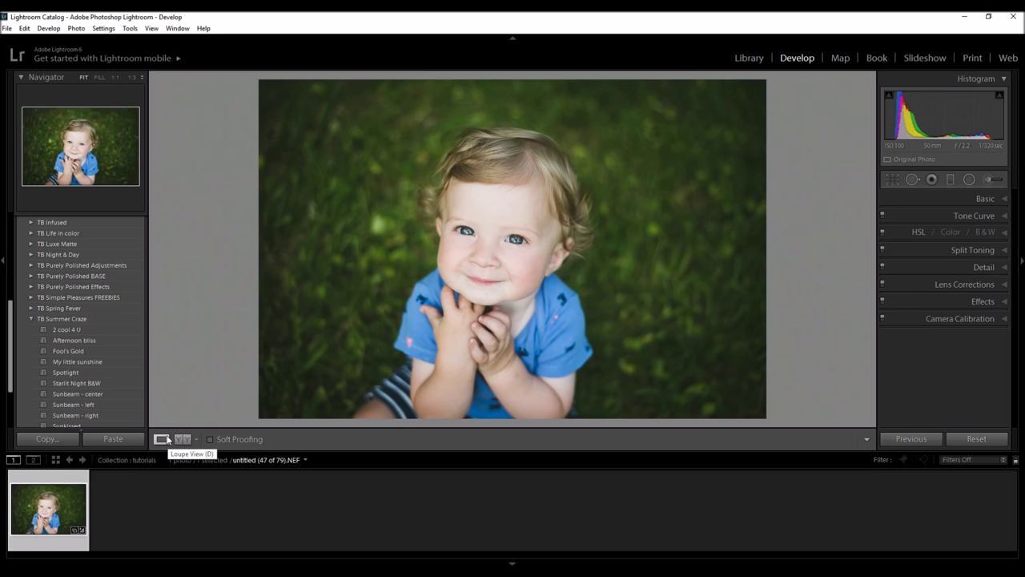
- Apply the Spotlight preset, then the + center light preset from TB Life in color
{"action": "left_click", "coordinate": [89, 373]}
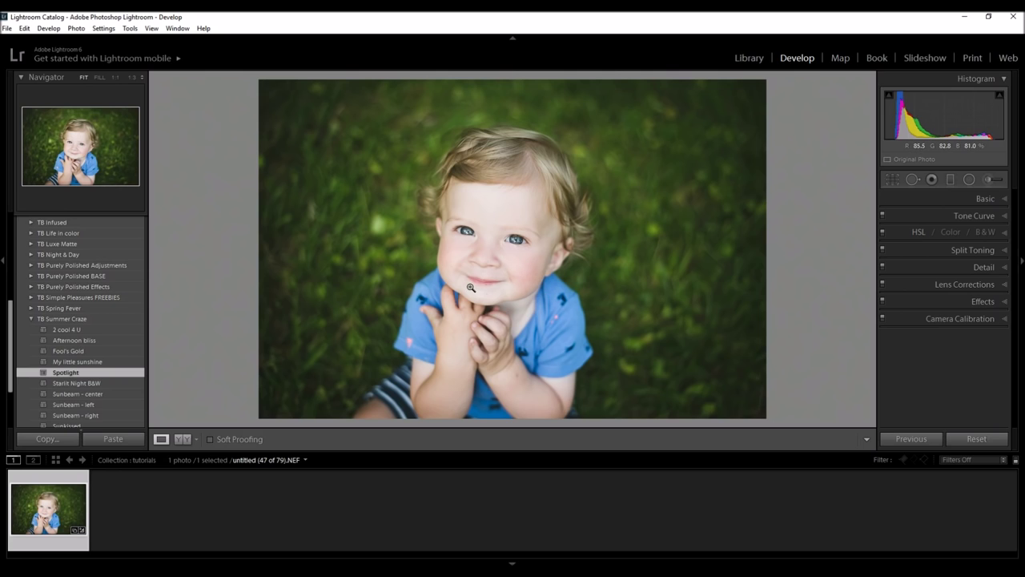
{"action": "left_click", "coordinate": [30, 233]}
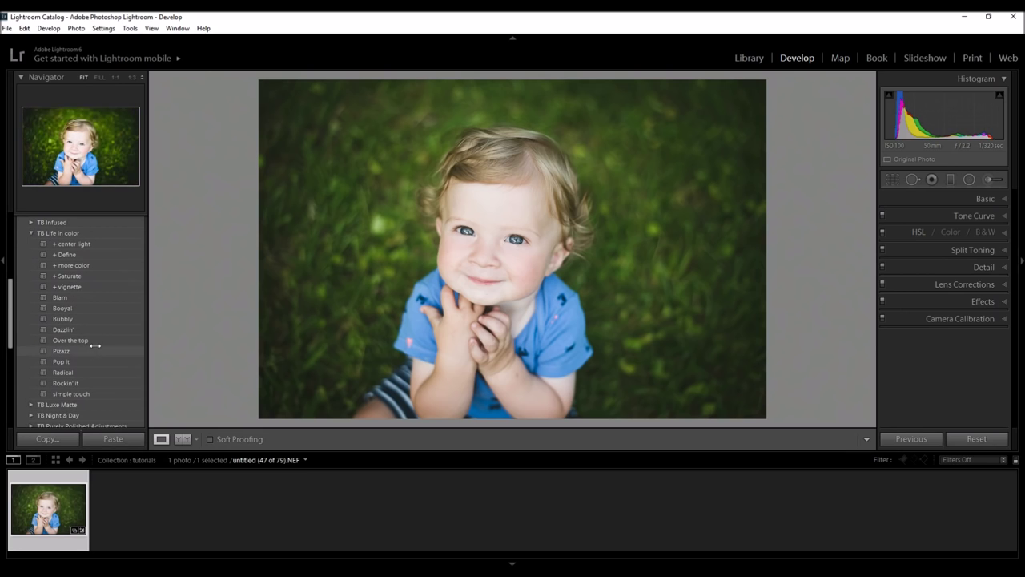
{"action": "left_click", "coordinate": [94, 242]}
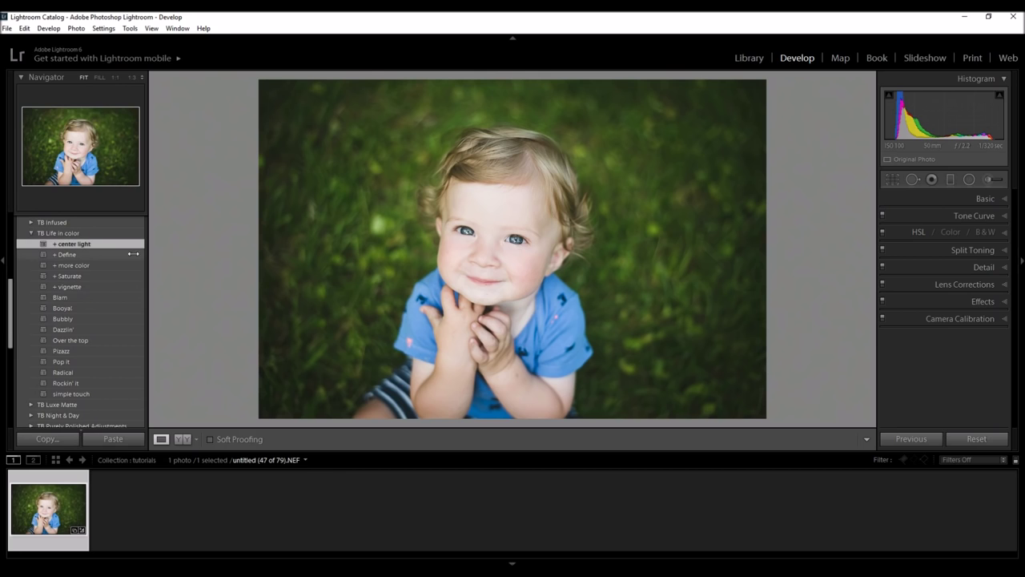
{"action": "left_click", "coordinate": [30, 233]}
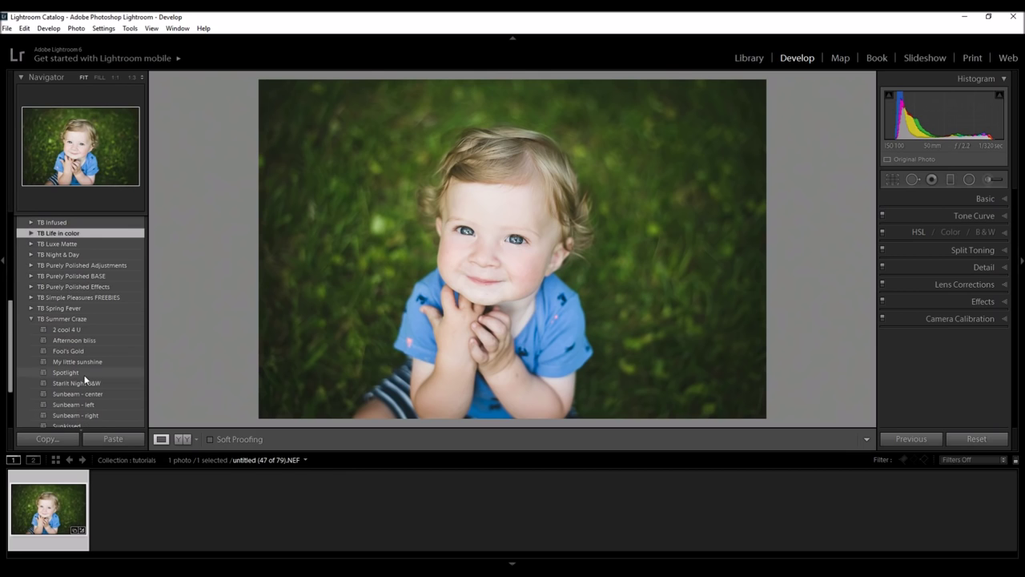